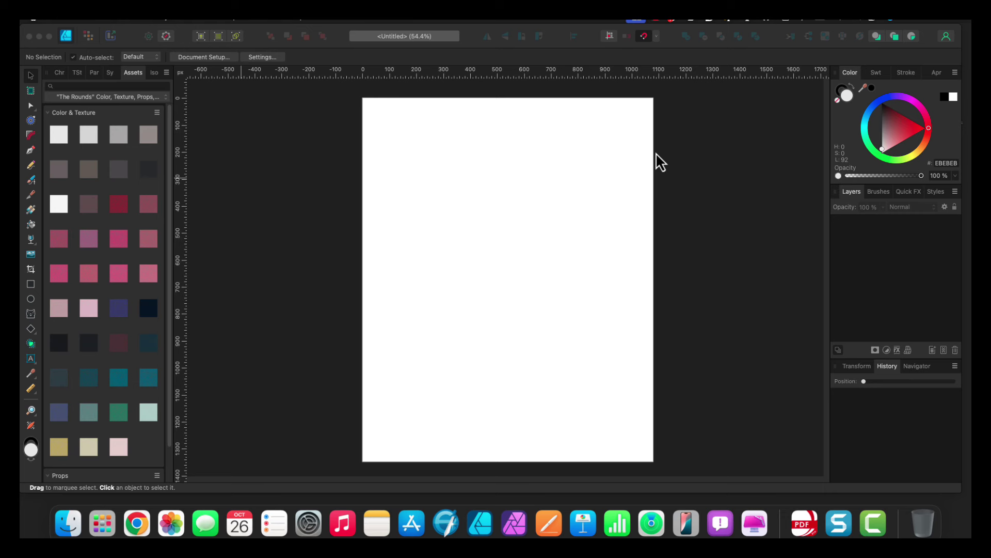
Step: Draw a large rectangle as the panel and fill it blue (00B2FF)
click(30, 284)
drag(421, 137, 609, 420)
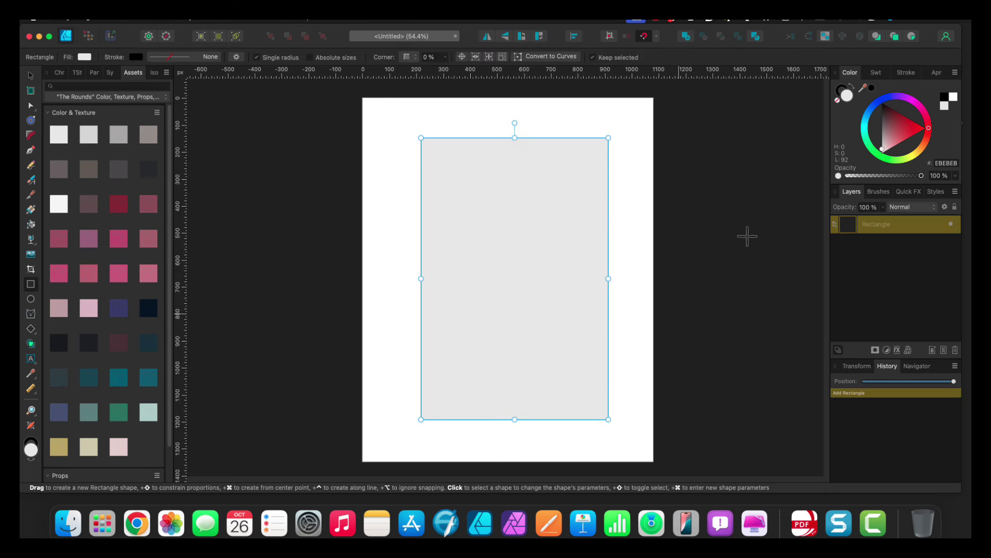
click(867, 120)
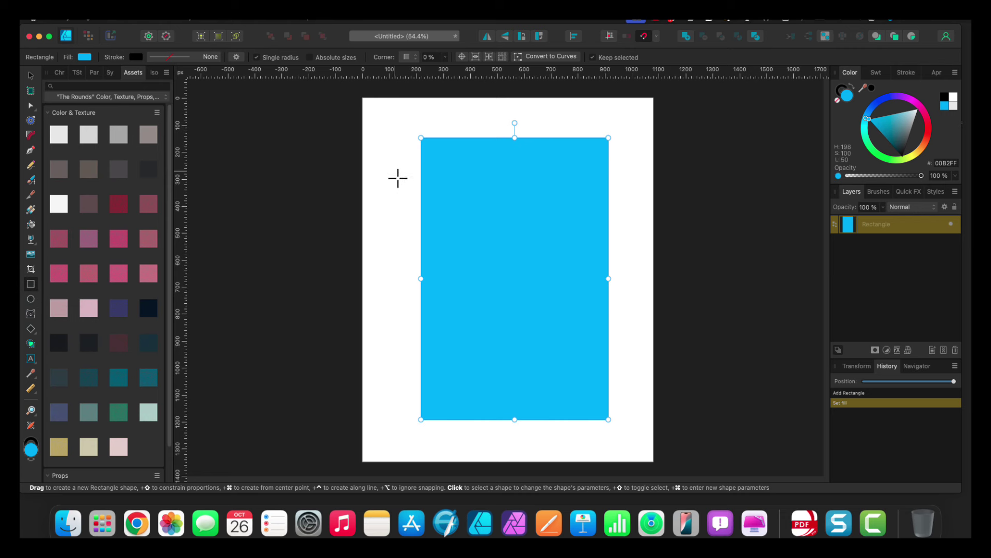
Step: Draw a small rectangle and ellipse over the panel's left edge and a diamond over its right edge
drag(395, 172, 473, 255)
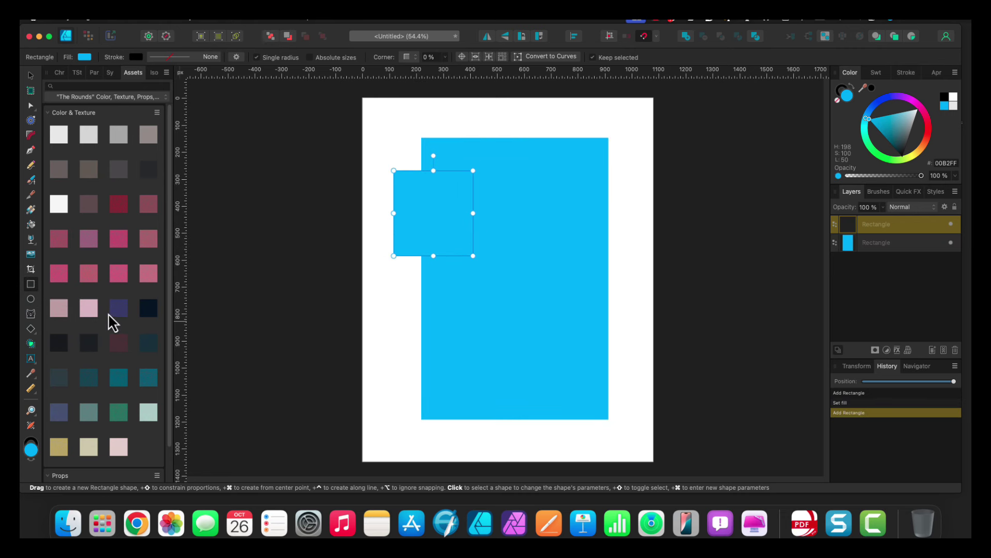
click(34, 299)
drag(378, 285, 444, 384)
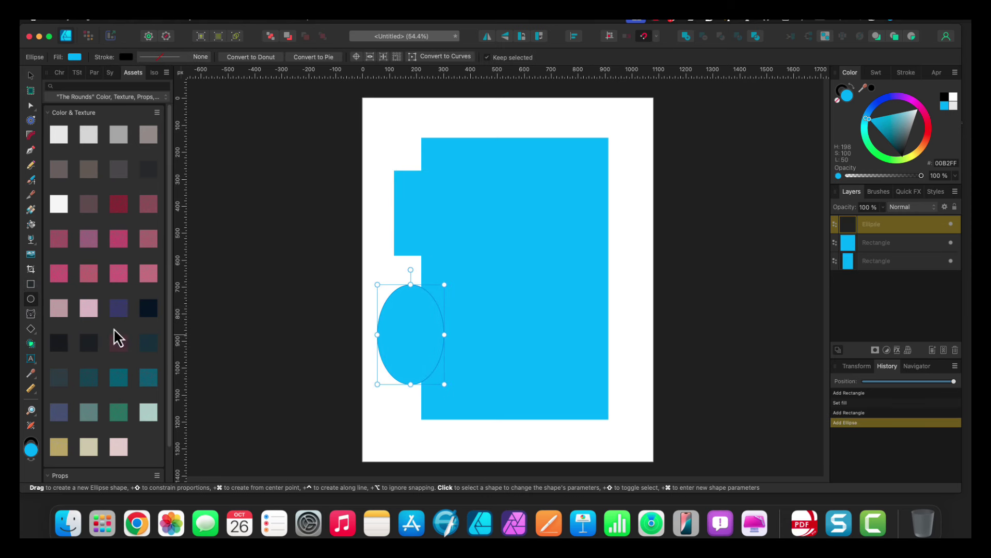
click(31, 329)
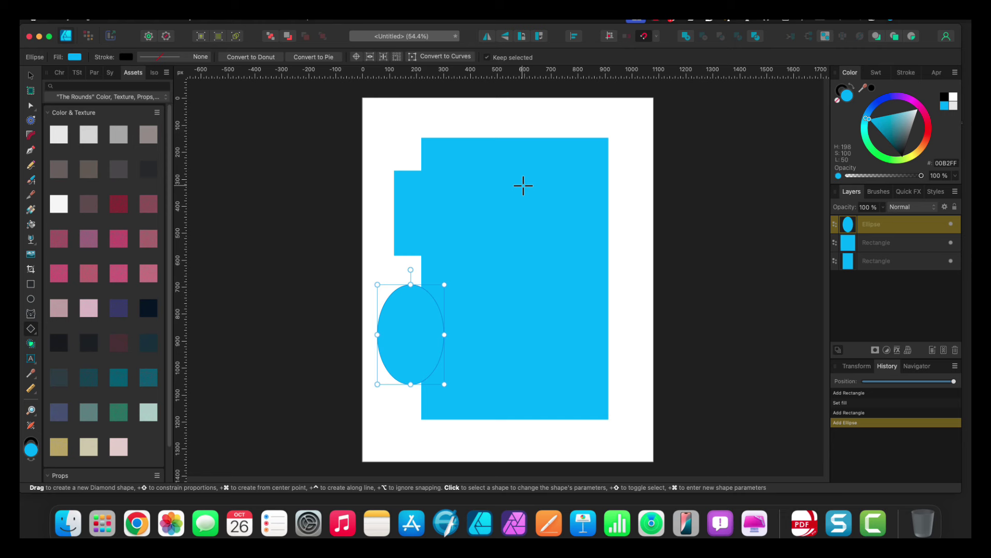
drag(527, 185, 628, 318)
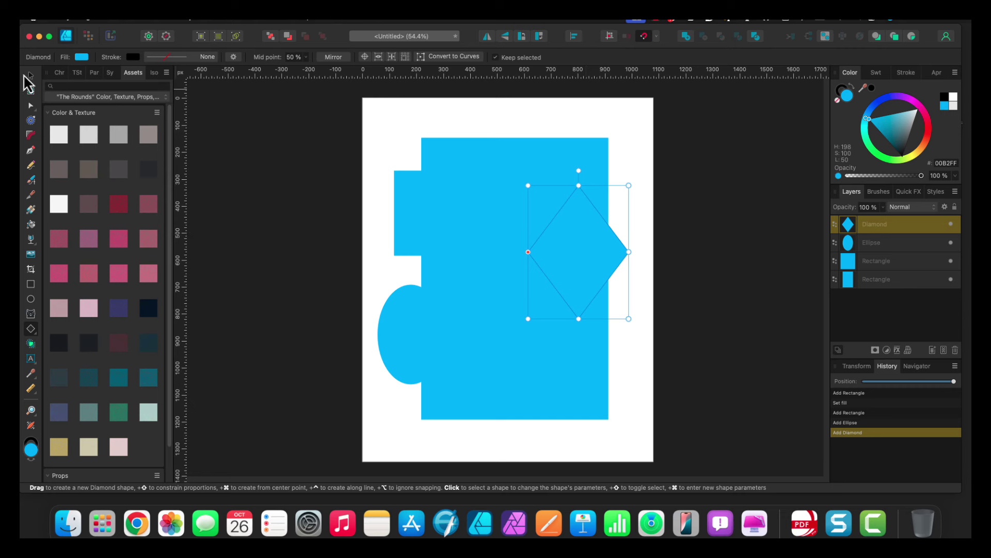
Step: Move the diamond into the panel and shorten it, then move the rectangle and ellipse inside
click(30, 76)
drag(566, 271, 534, 239)
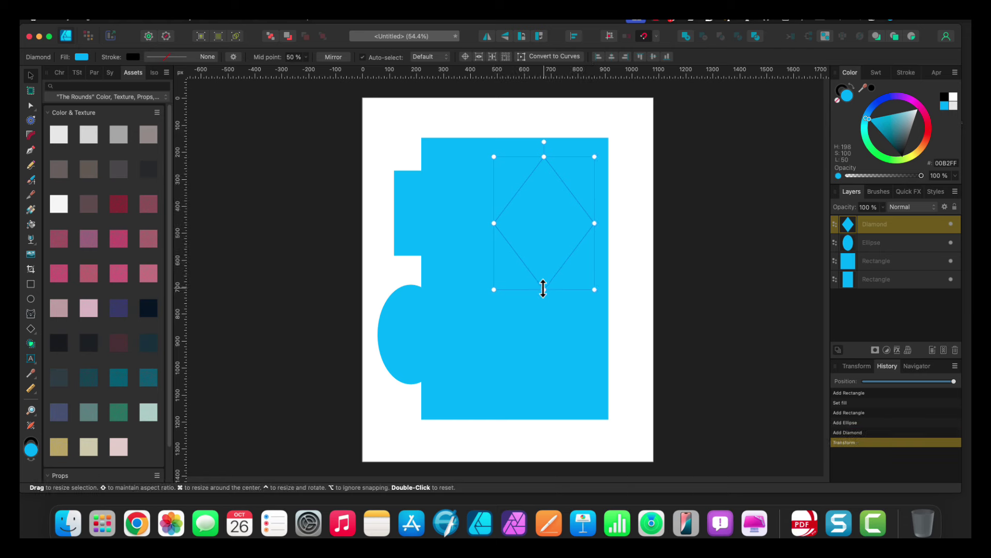
drag(543, 290, 535, 262)
drag(423, 231, 538, 365)
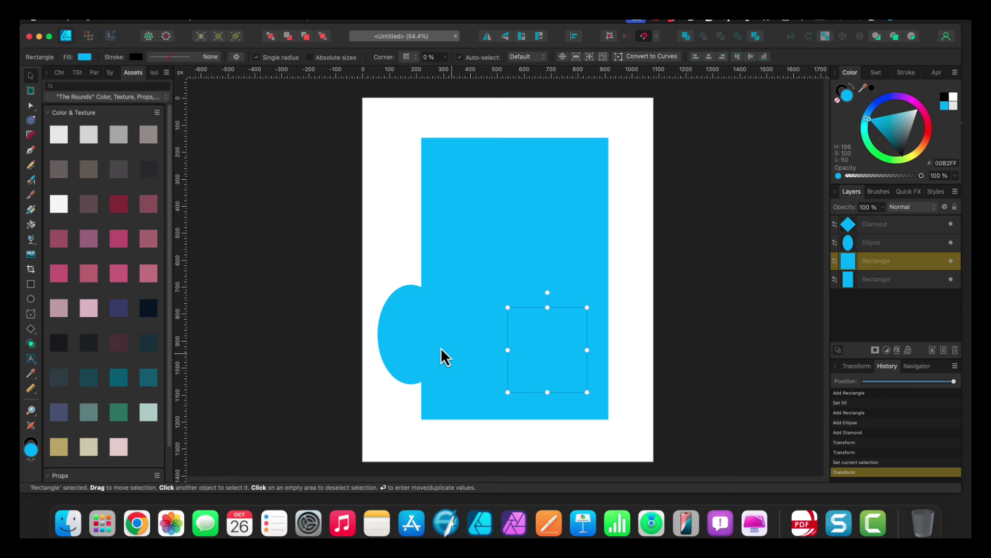
drag(416, 333, 464, 231)
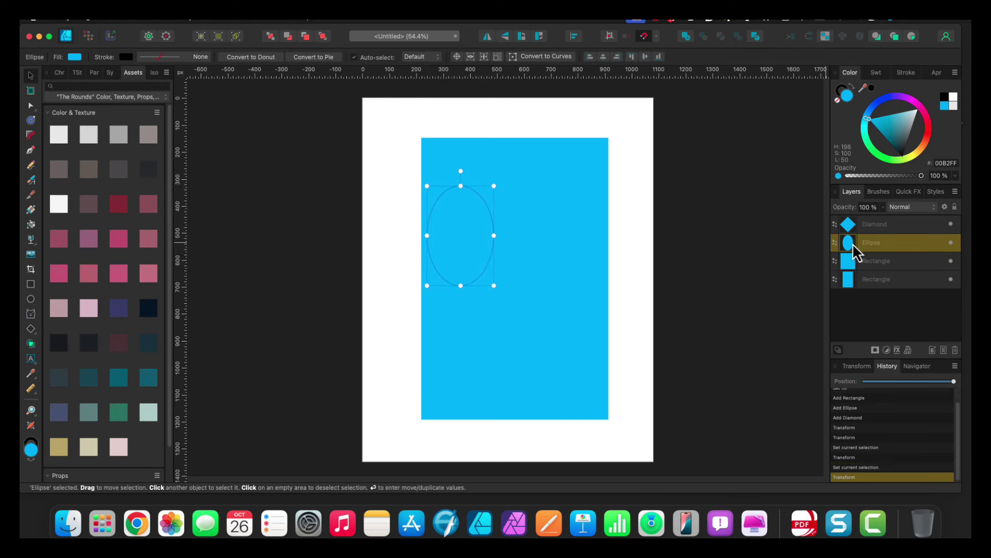
Step: Select the small rectangle, diamond and ellipse layers together and duplicate all three
click(890, 262)
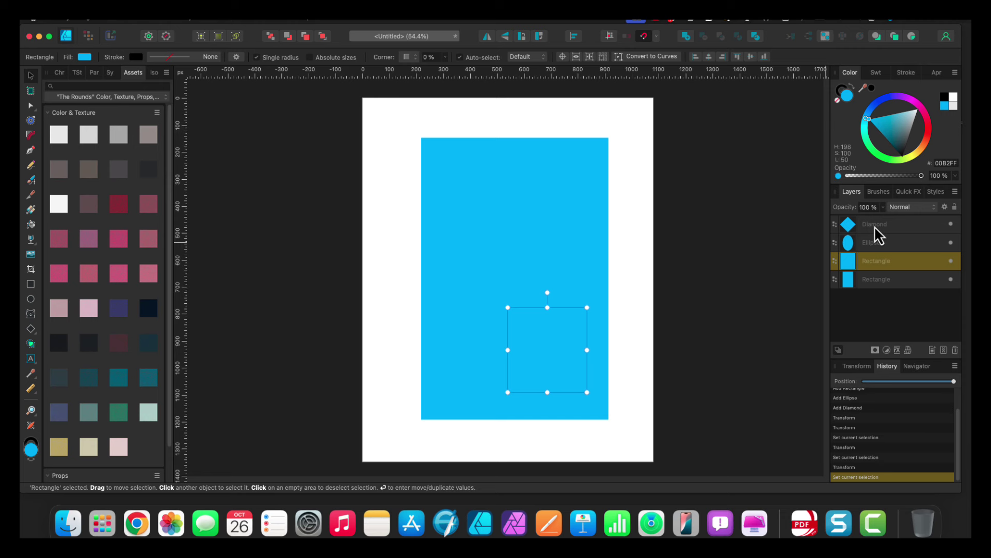
super+click(875, 225)
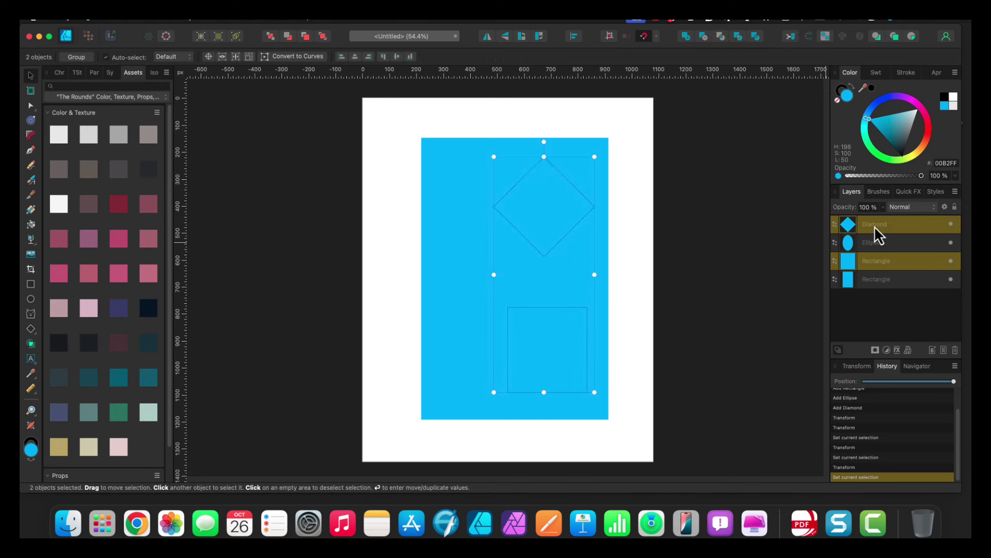
super+click(879, 240)
right_click(878, 241)
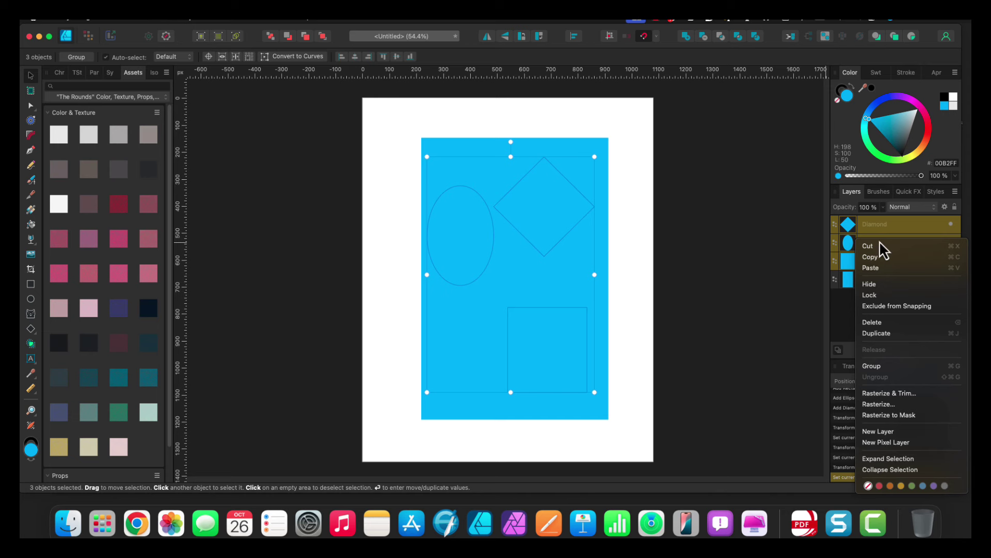
click(883, 334)
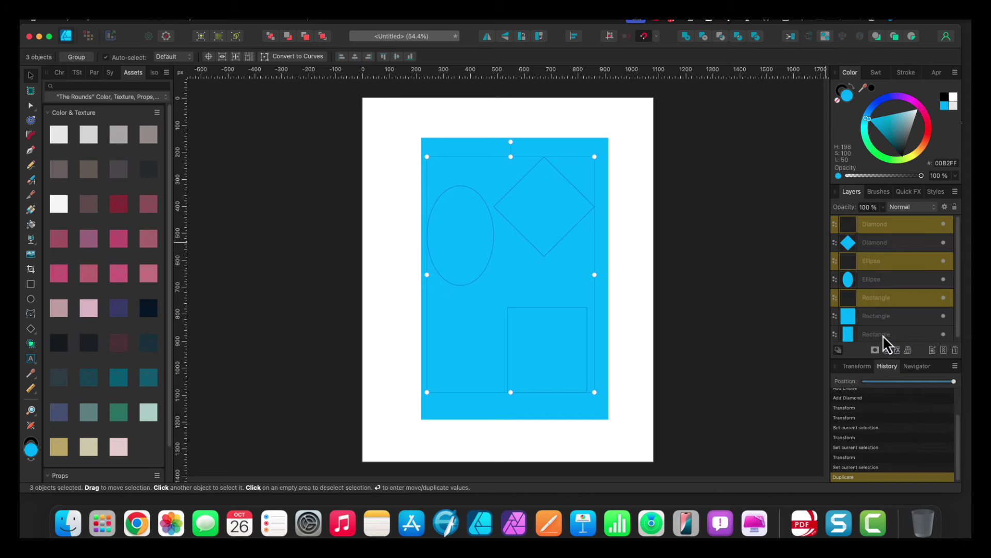
Step: Fill the top diamond, ellipse and square copies with red from the hue wheel
click(882, 224)
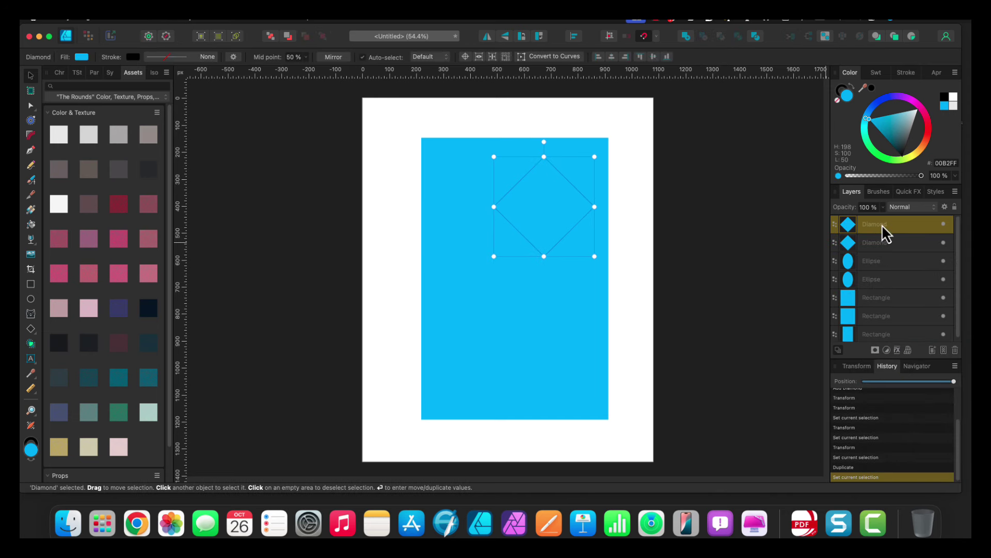
click(929, 138)
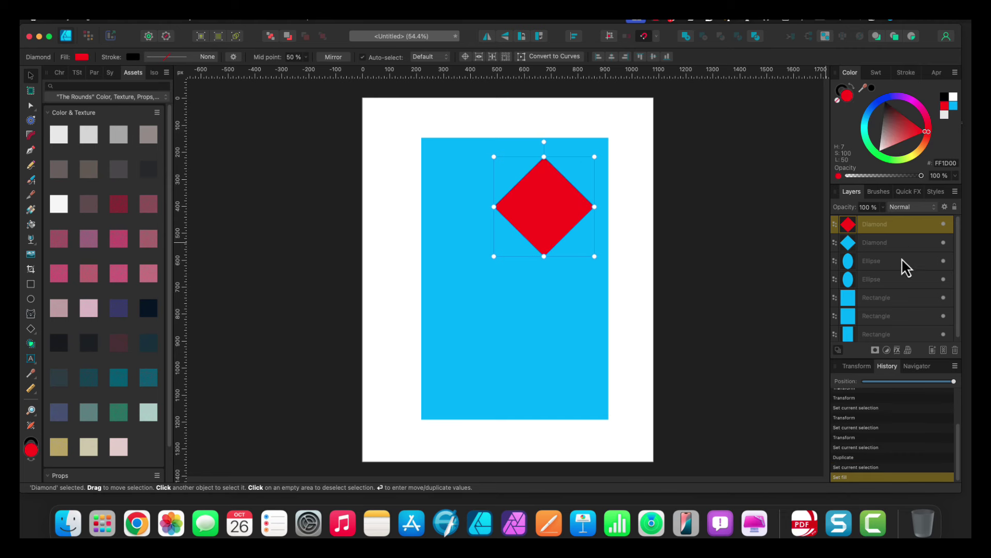
click(884, 262)
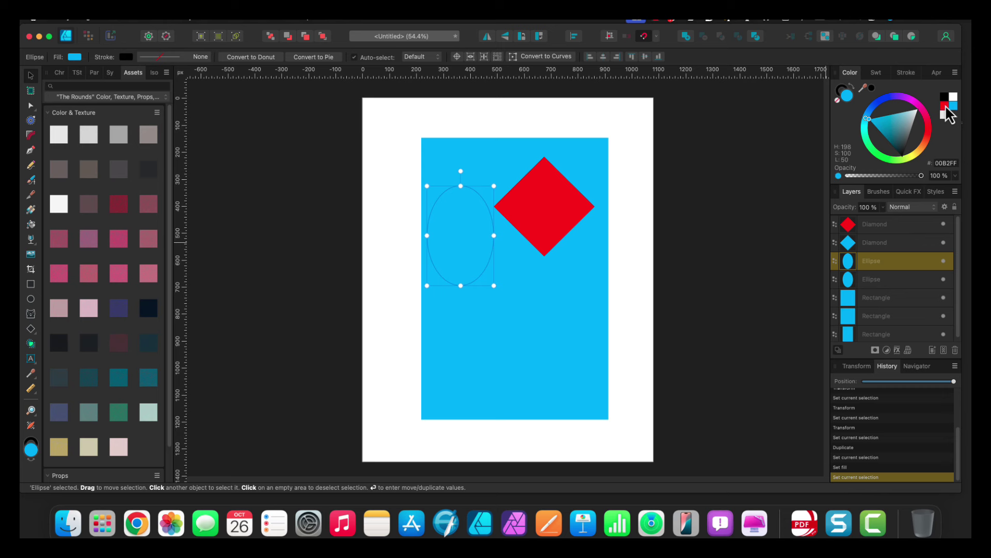
click(944, 106)
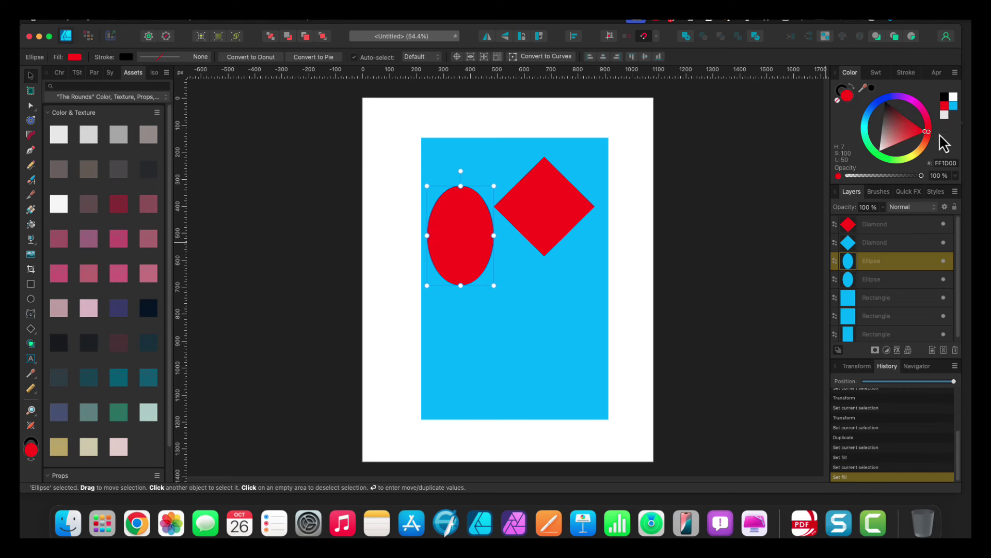
click(875, 299)
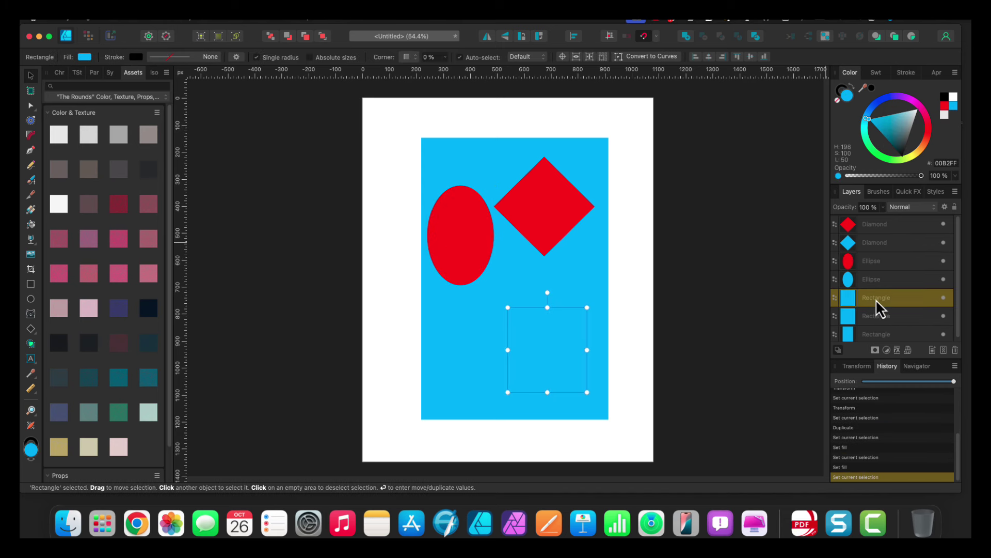
click(945, 108)
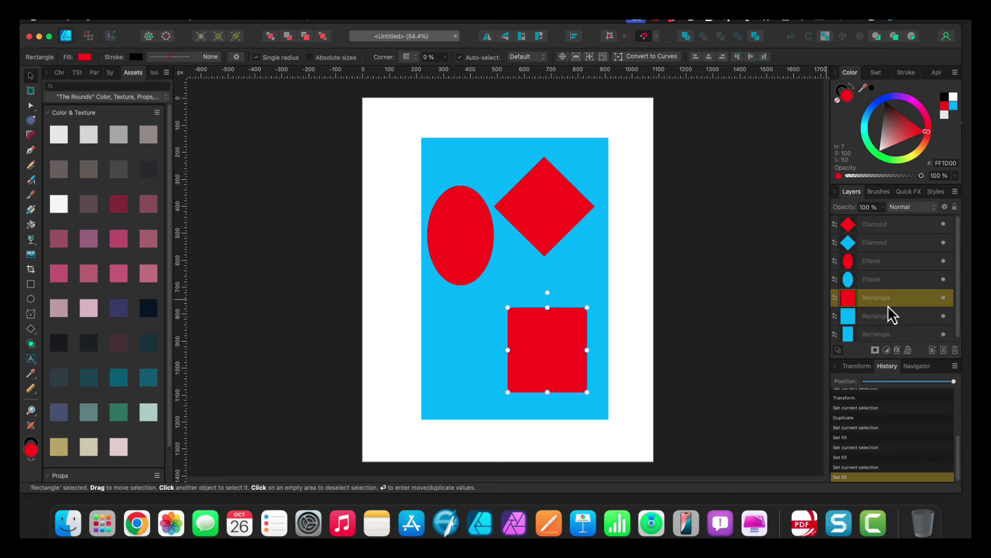
Step: Select the red shapes with the blue panel and add a 3D layer effect
super+click(869, 260)
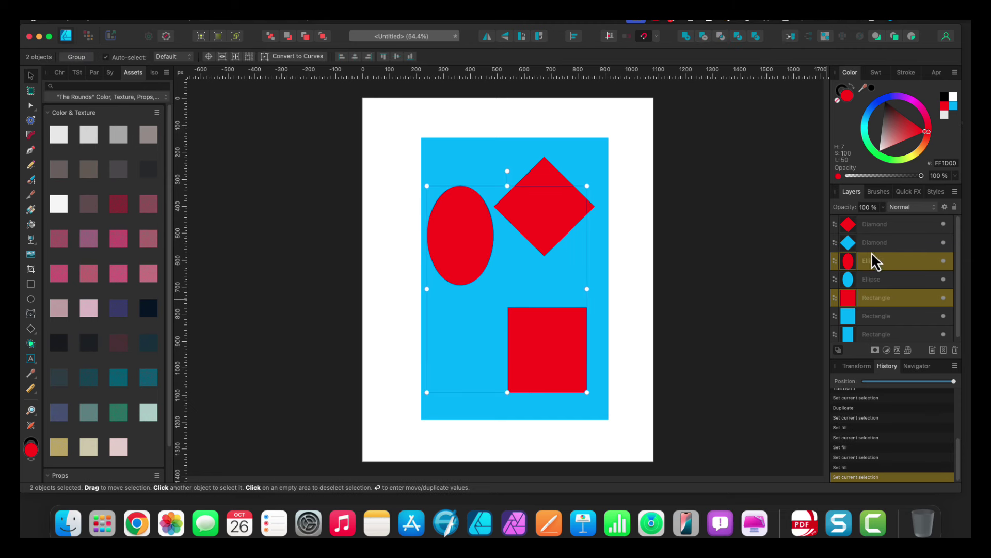
super+click(875, 223)
scroll(888, 319, down, 1)
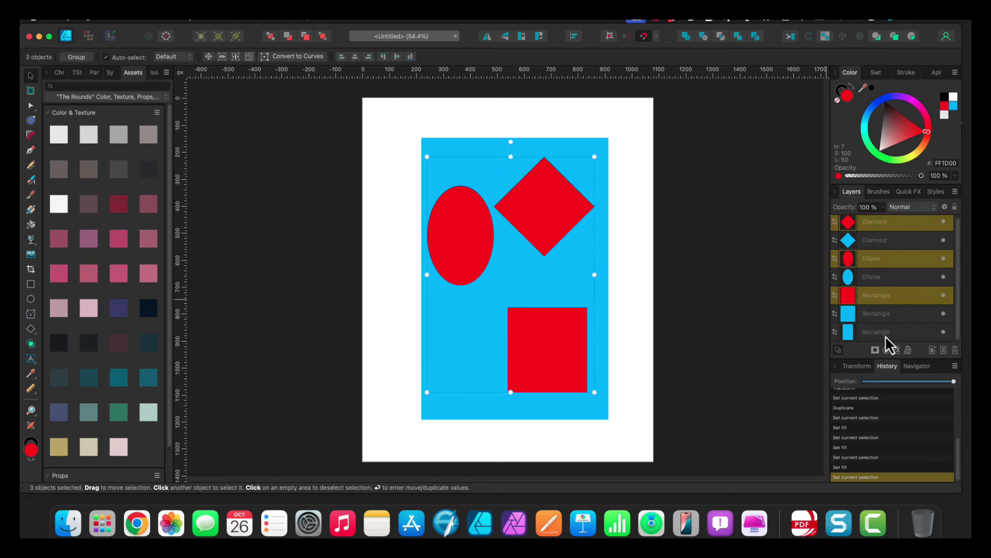
super+click(885, 336)
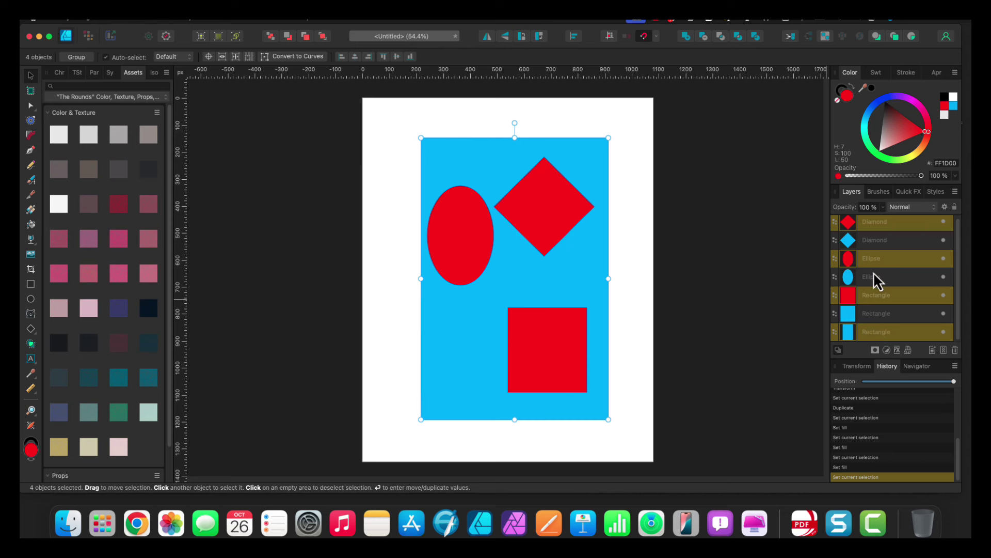
click(897, 350)
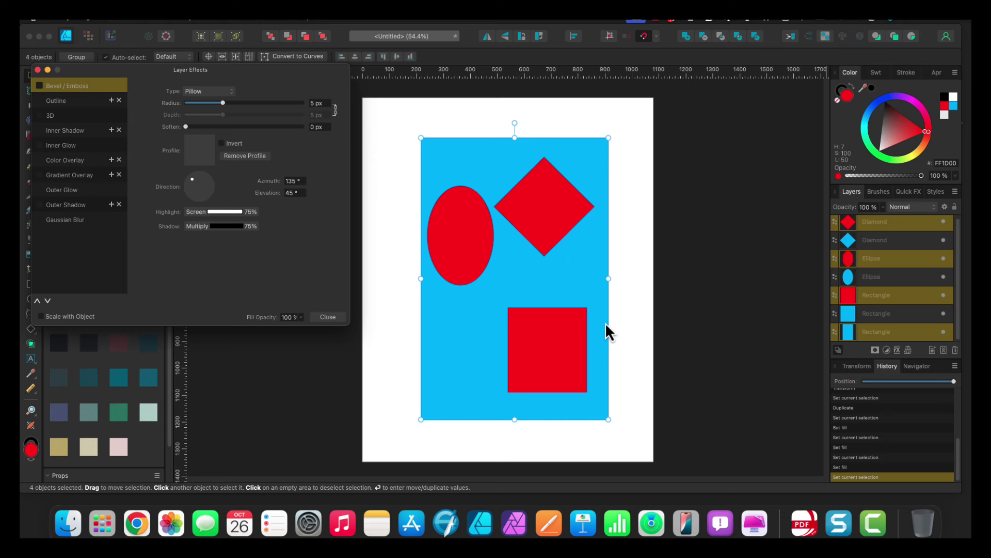
click(66, 115)
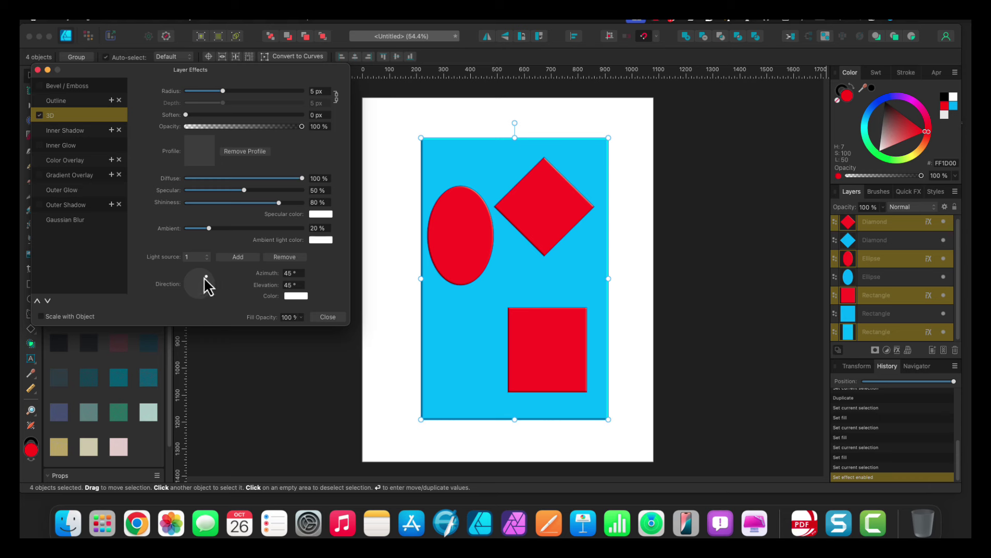
Step: Set the 3D light to 25.1° azimuth and 51.2° elevation with 100% specular
mouse_move(206, 278)
mouse_down()
mouse_move(187, 289)
mouse_move(200, 274)
mouse_move(206, 283)
mouse_up()
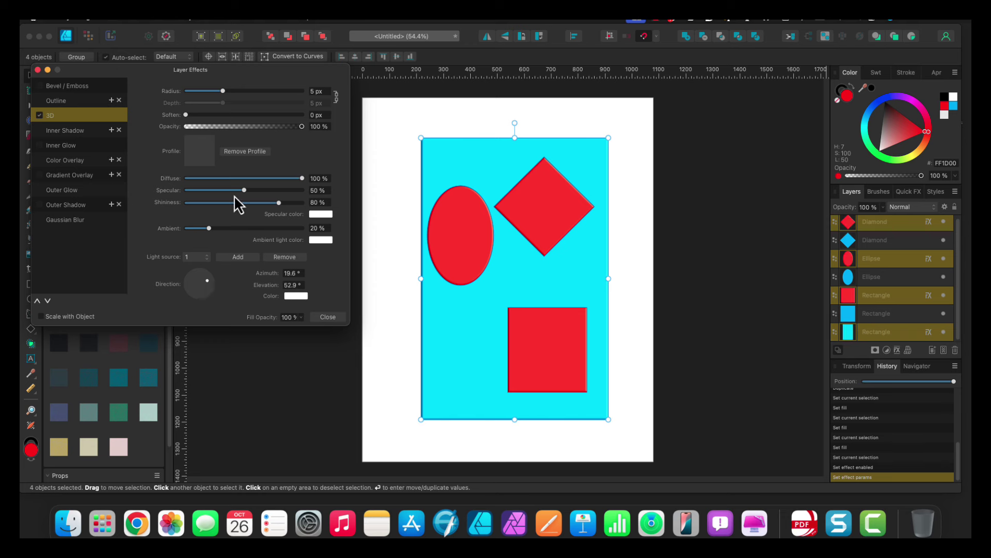
mouse_move(245, 190)
mouse_down()
mouse_move(317, 203)
mouse_move(236, 212)
mouse_move(241, 233)
mouse_up()
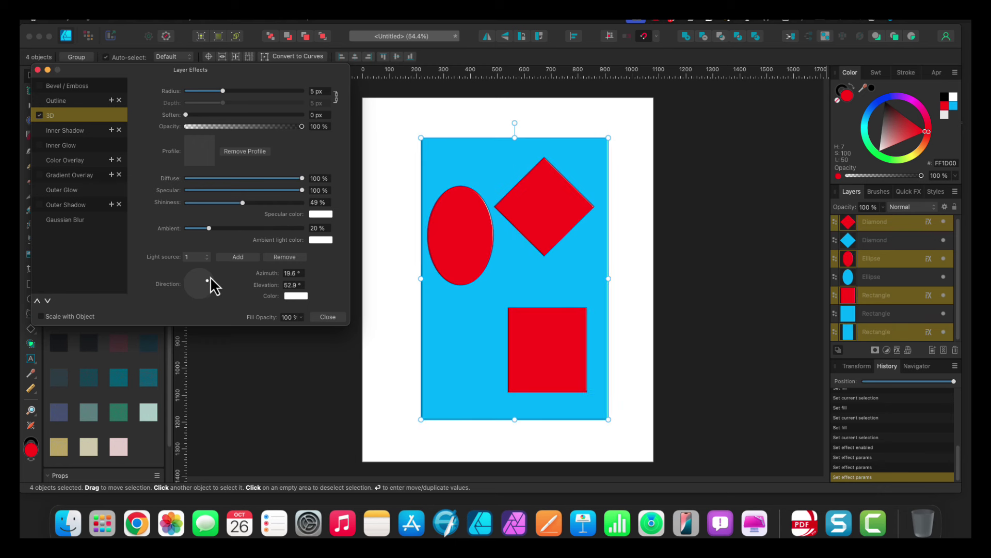
mouse_move(206, 284)
mouse_down()
mouse_move(196, 284)
mouse_move(207, 281)
mouse_up()
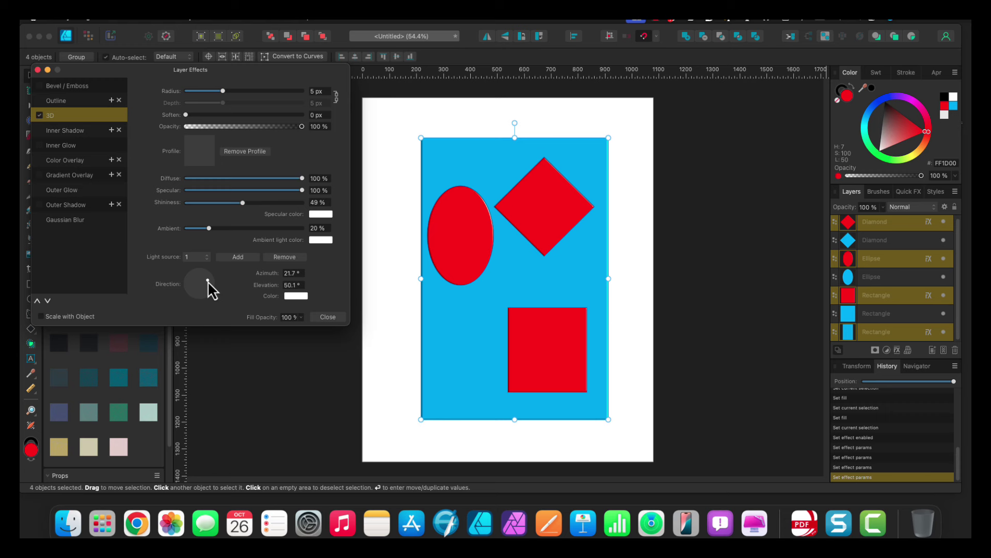
drag(208, 280, 207, 281)
Step: Increase the 3D radius of the red ellipse, diamond (38.7 px) and square (43.5 px)
click(873, 258)
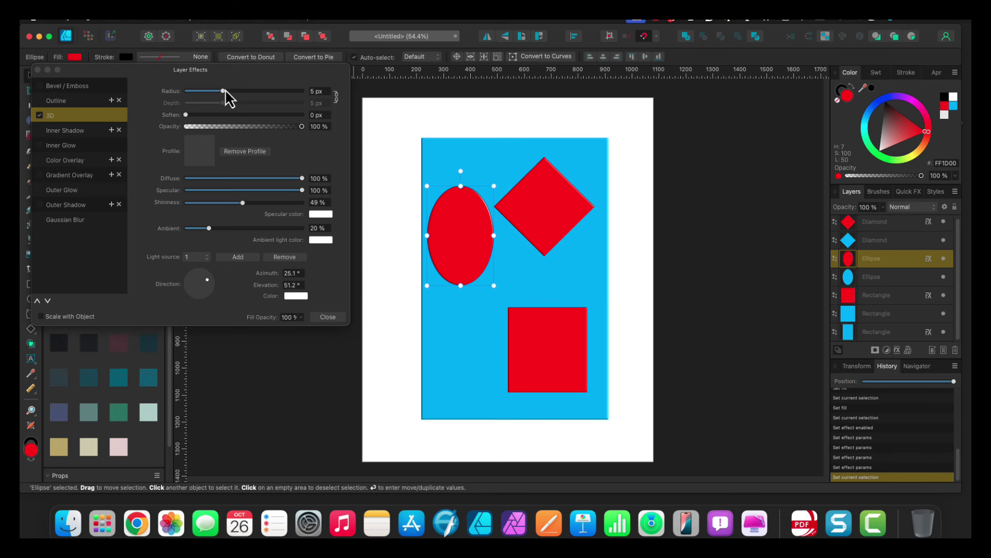
drag(224, 91, 305, 95)
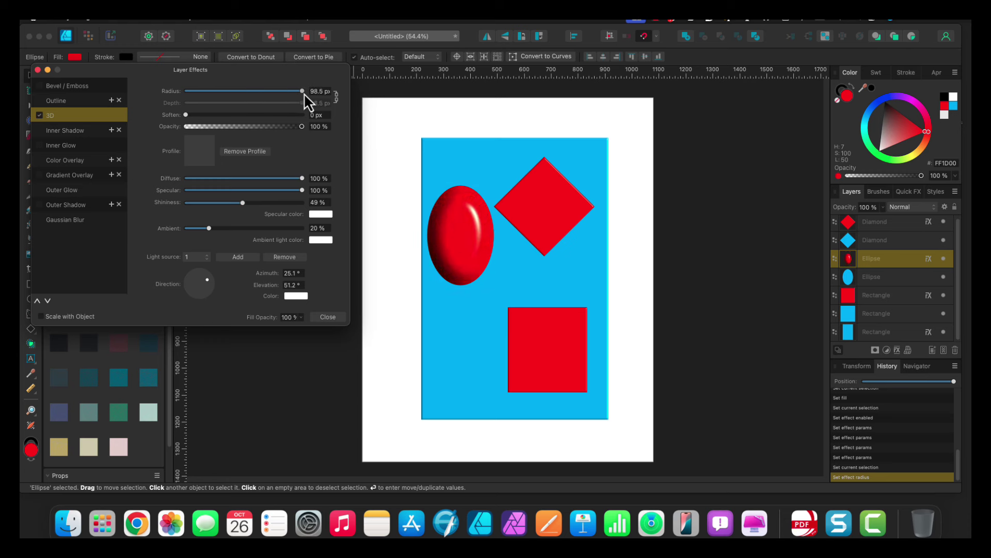
click(545, 222)
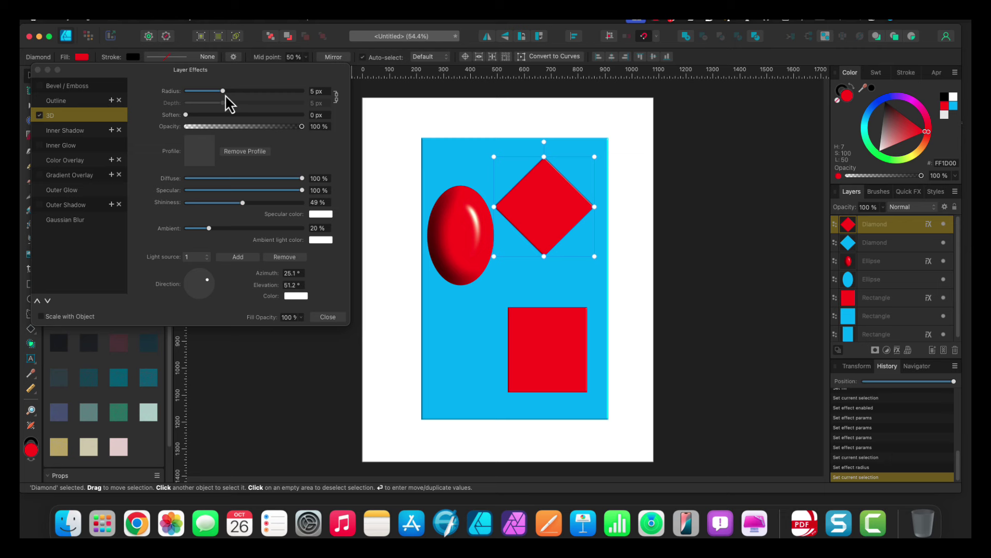
drag(225, 95, 274, 95)
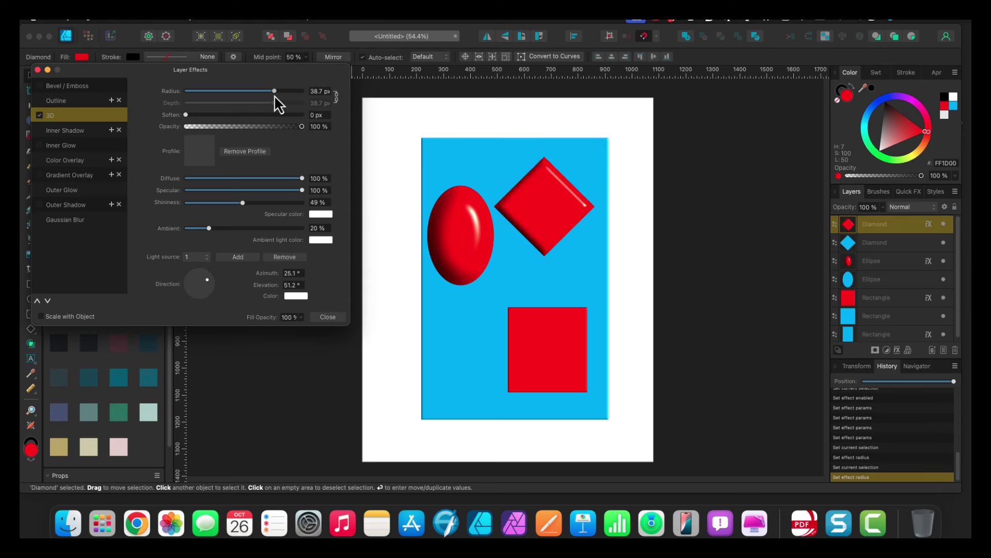
click(532, 348)
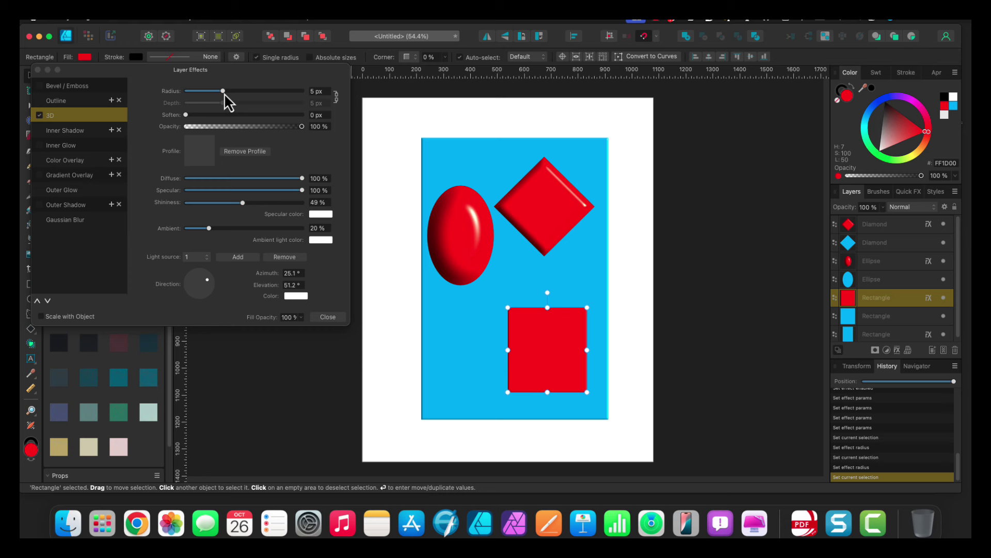
drag(224, 93, 281, 102)
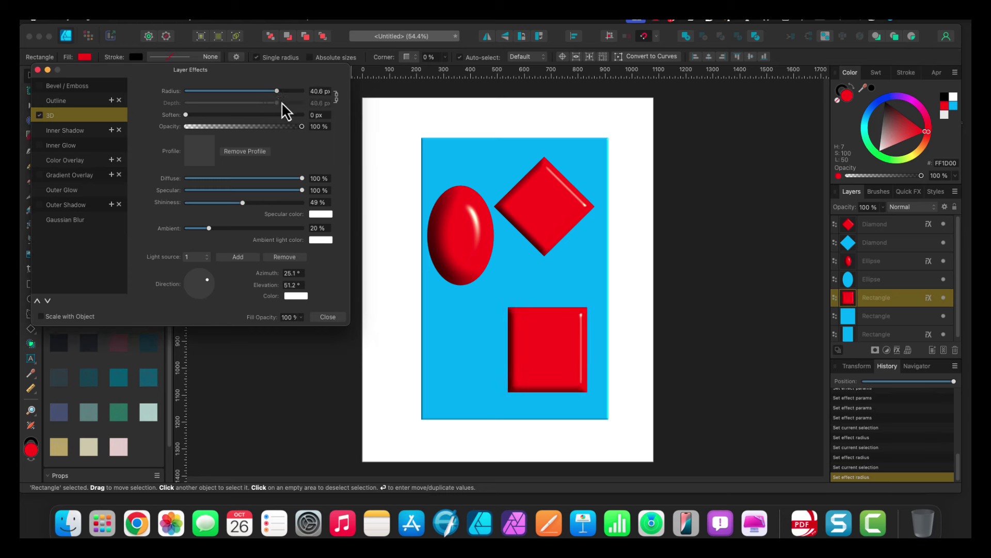
drag(281, 101, 281, 101)
Step: Select the panel, red ellipse and diamond, and move the light to 27.9° azimuth, 55.8° elevation
super+click(889, 336)
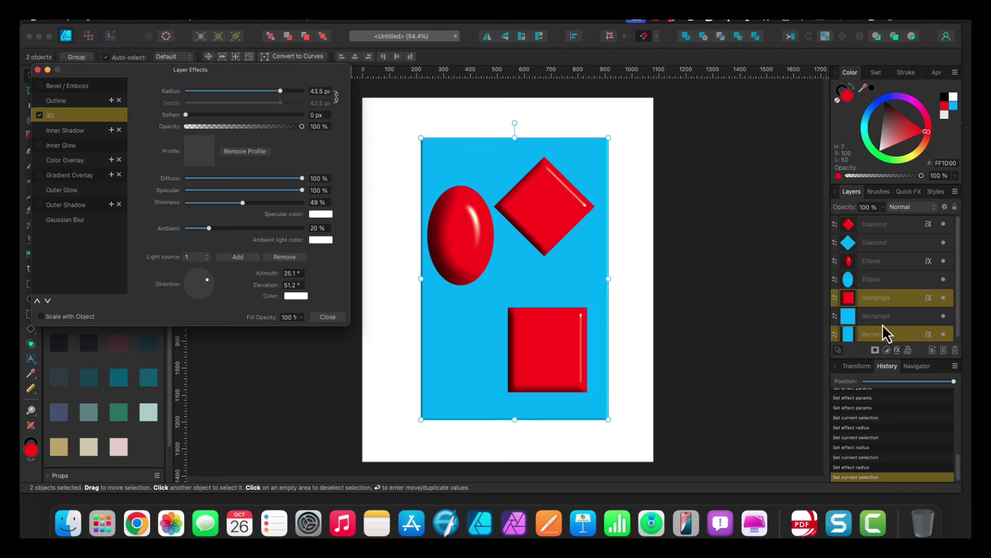
super+click(887, 265)
super+click(876, 226)
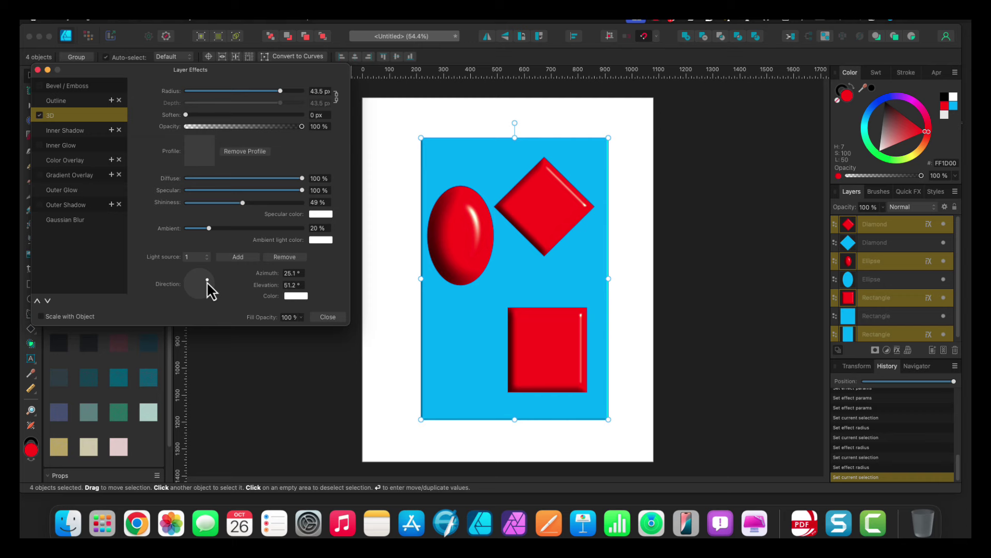
mouse_move(206, 281)
mouse_down()
mouse_move(192, 287)
mouse_move(197, 279)
mouse_move(196, 289)
mouse_move(210, 289)
mouse_move(206, 280)
mouse_up()
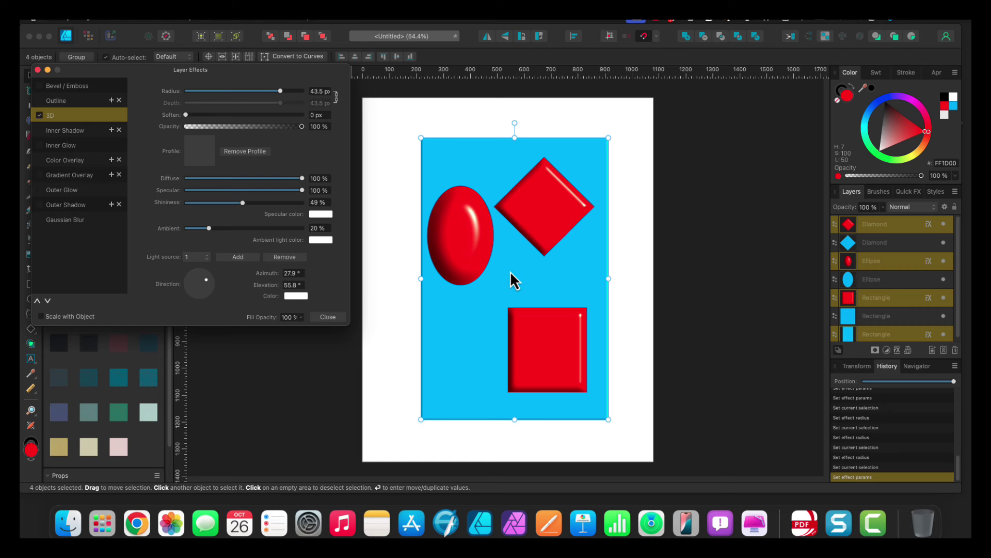
scroll(512, 266, up, 5)
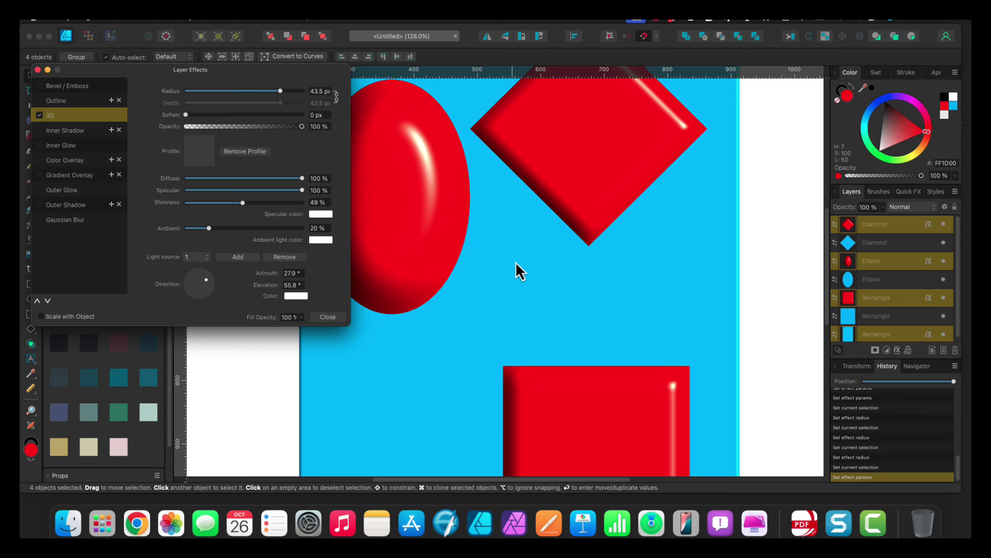
scroll(515, 262, left, 5)
scroll(640, 278, up, 1)
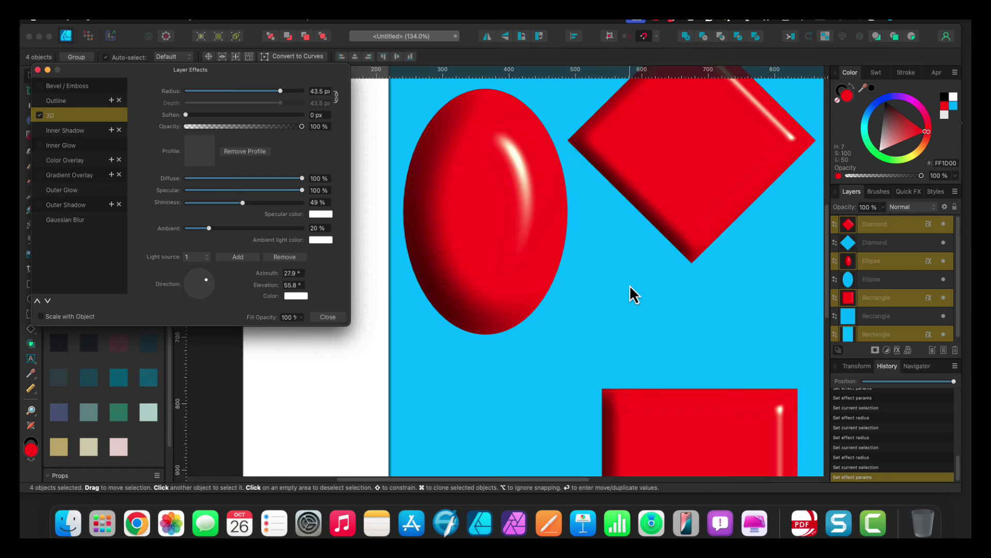
scroll(630, 286, up, 2)
scroll(630, 286, down, 5)
scroll(623, 284, down, 3)
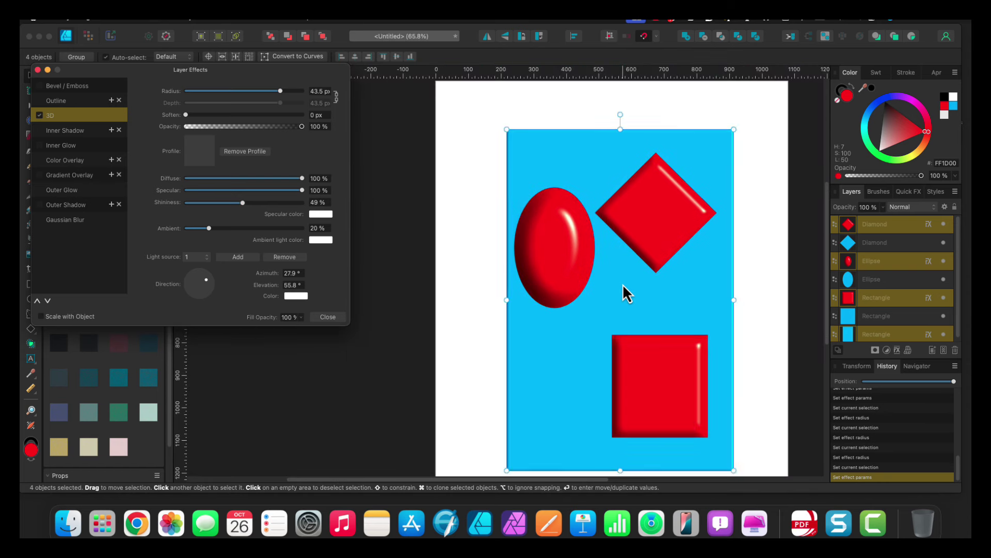
drag(599, 270, 574, 250)
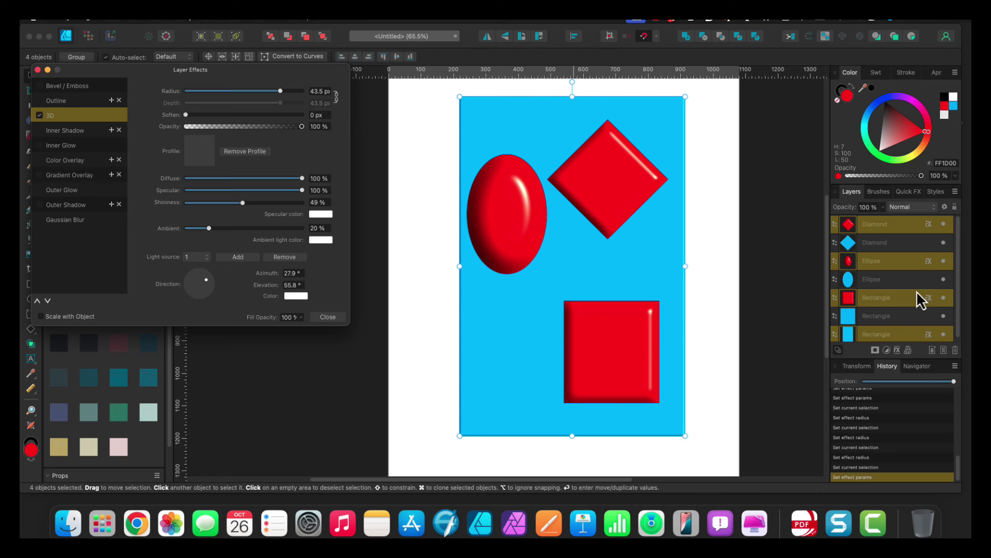
Step: Select the blue background panel and hide the red square, ellipse and diamond layers
click(943, 299)
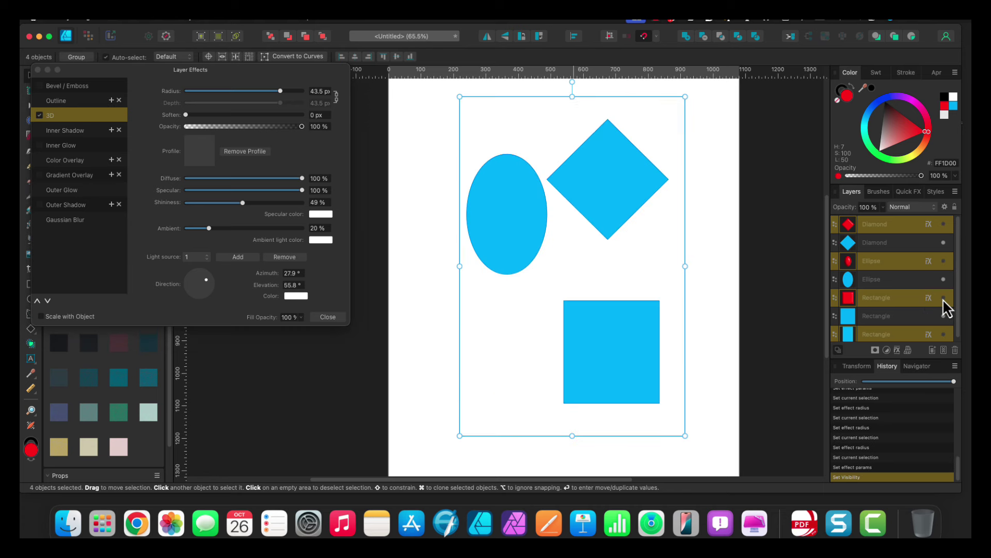
click(943, 261)
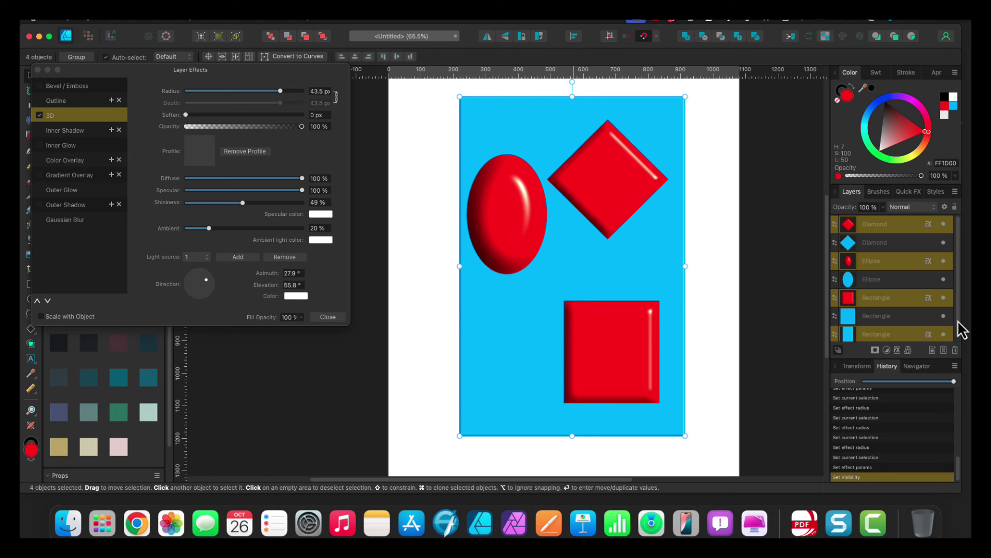
click(906, 335)
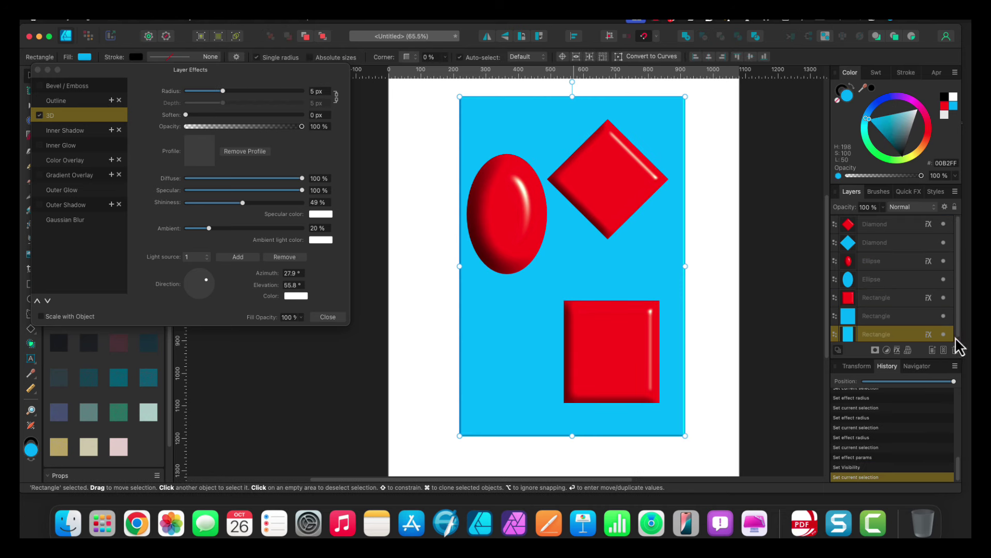
click(944, 298)
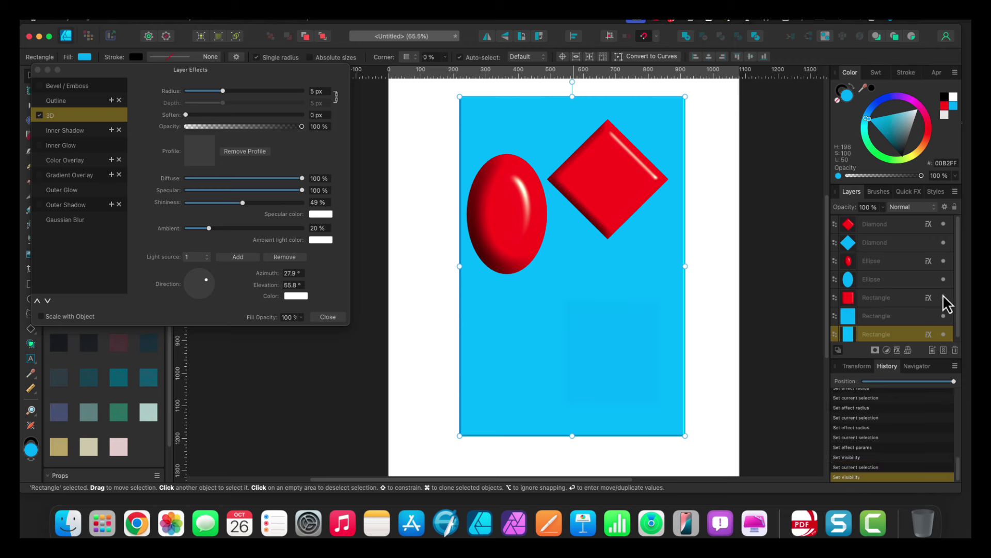
click(944, 261)
click(943, 224)
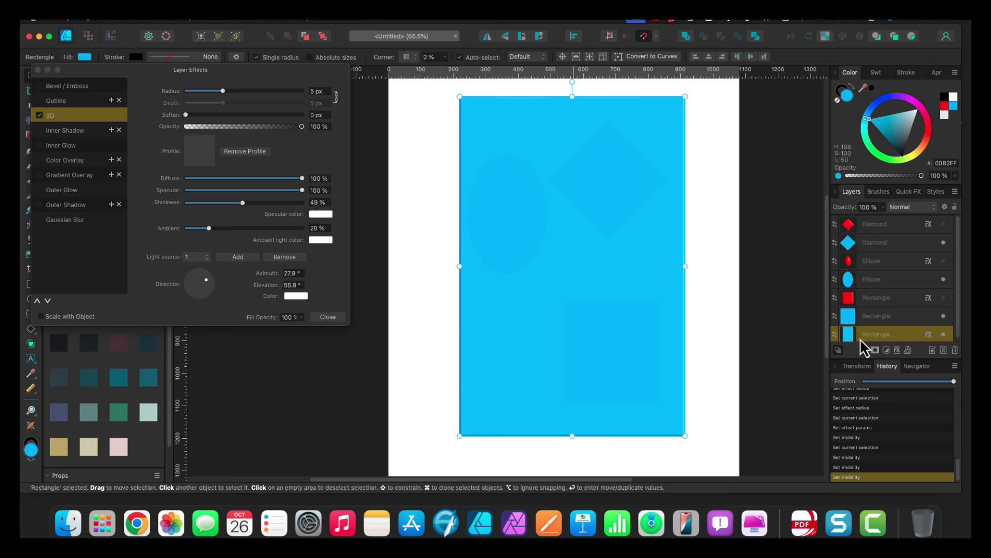
Step: Subtract the blue square, ellipse and diamond copies from the panel, one at a time
shift+click(872, 315)
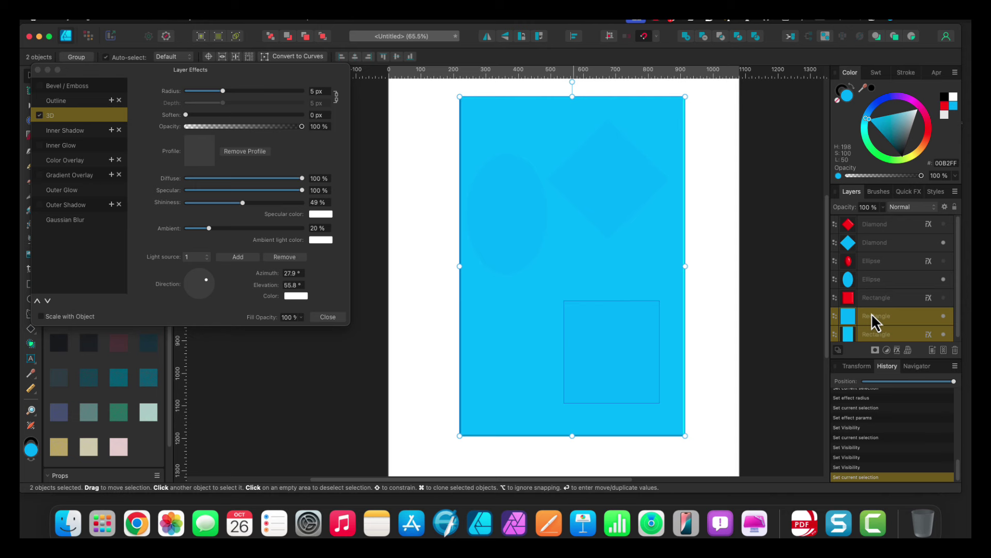
click(703, 35)
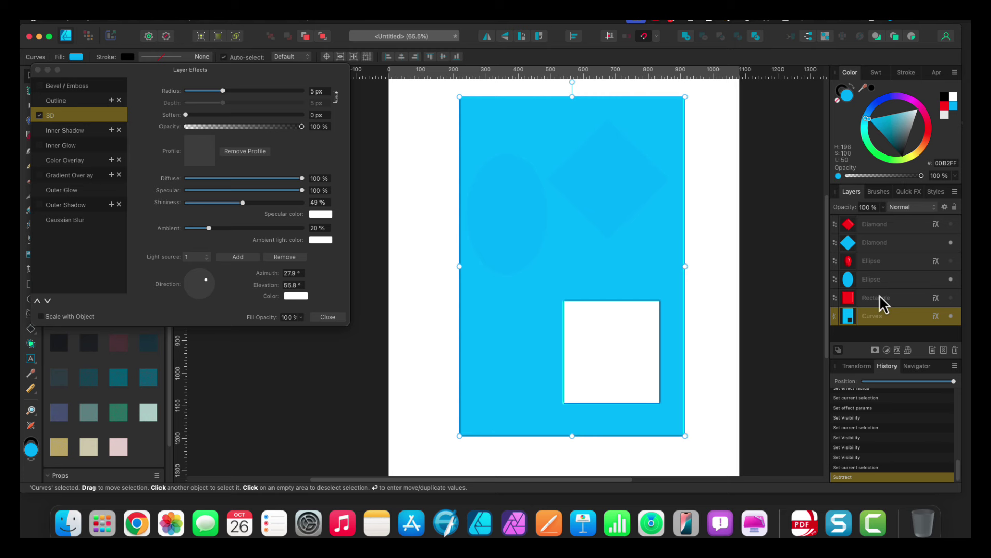
click(866, 280)
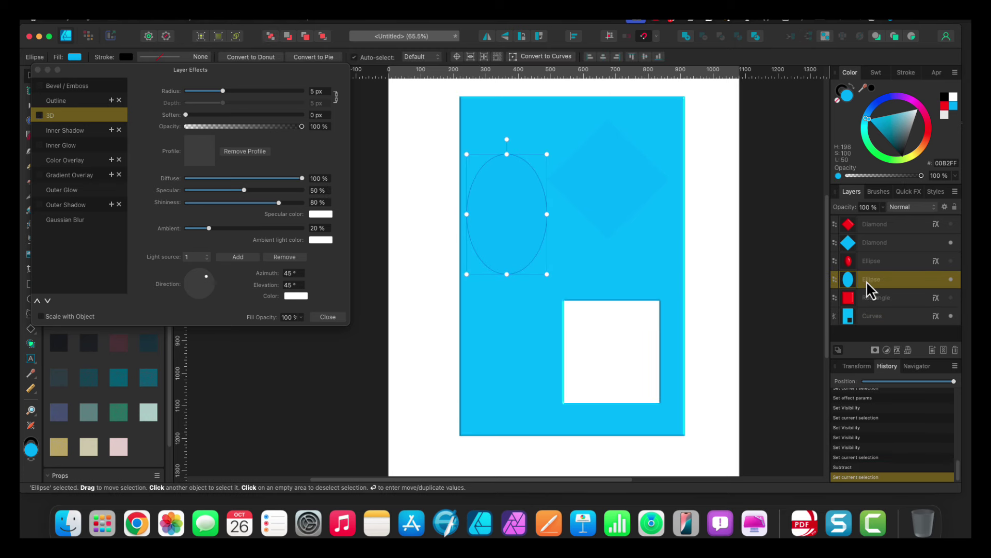
super+click(875, 320)
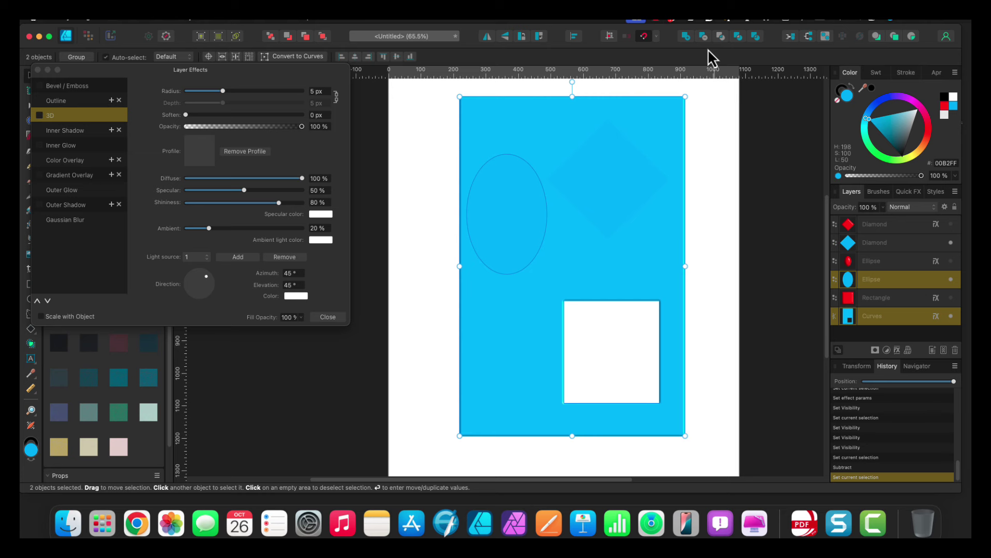
click(704, 36)
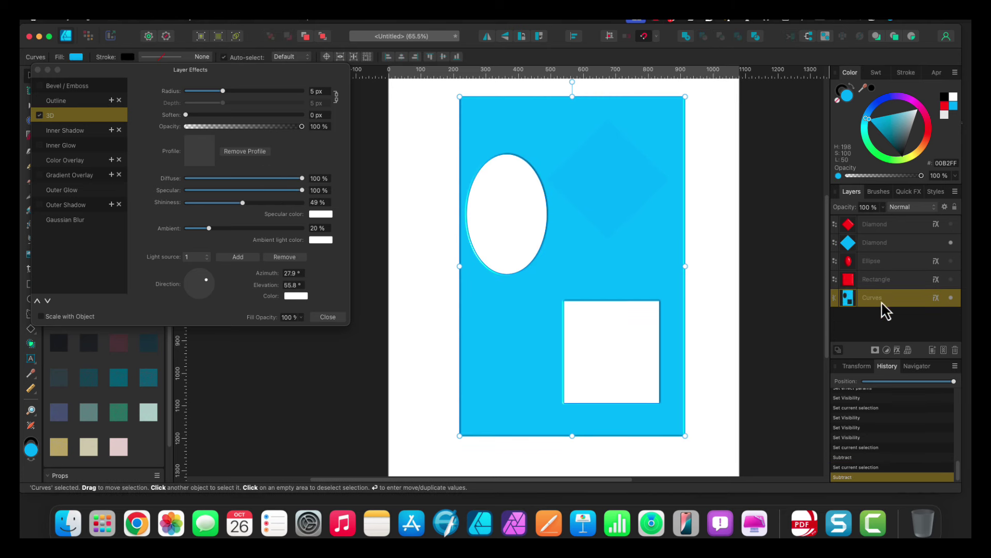
super+click(869, 246)
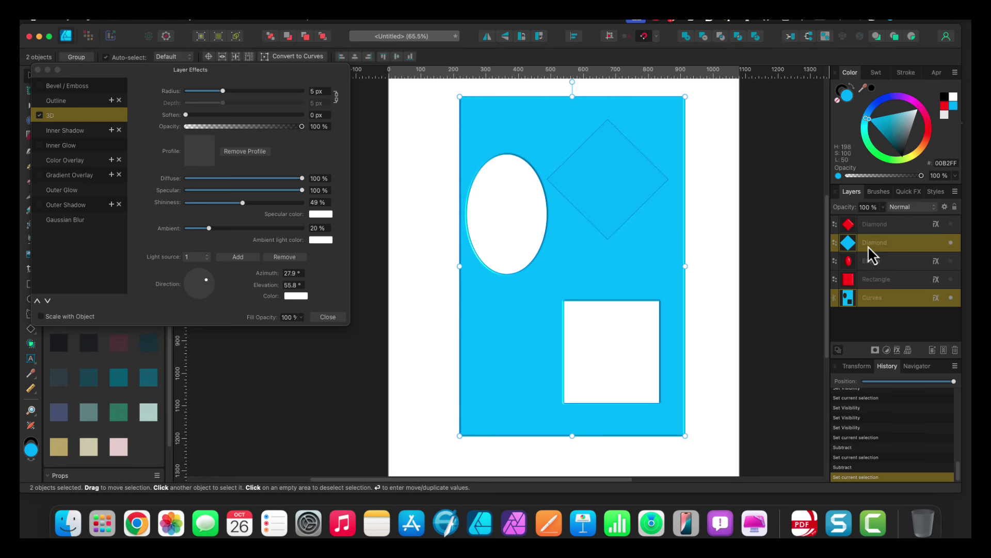
click(704, 36)
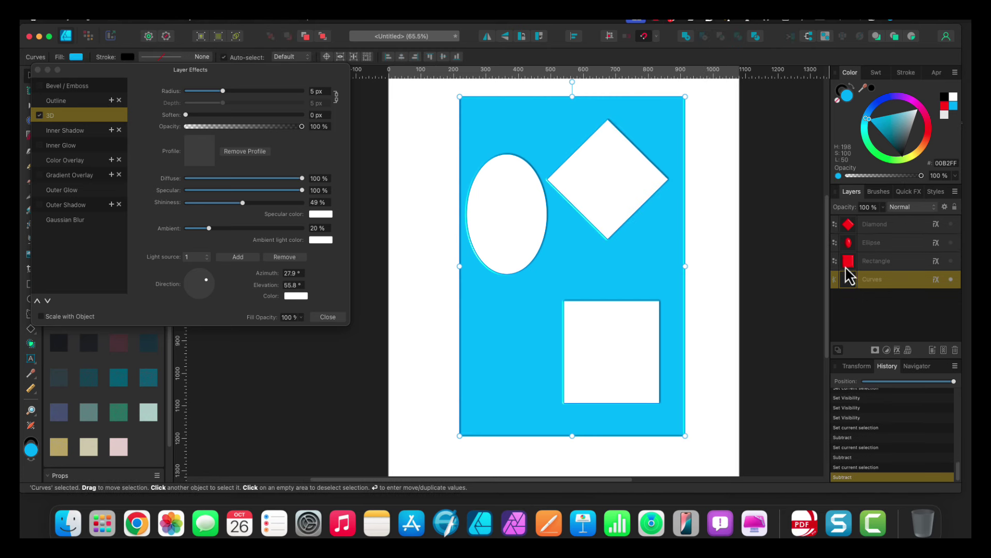
Step: Make the red square, ellipse and diamond layers visible again
click(952, 261)
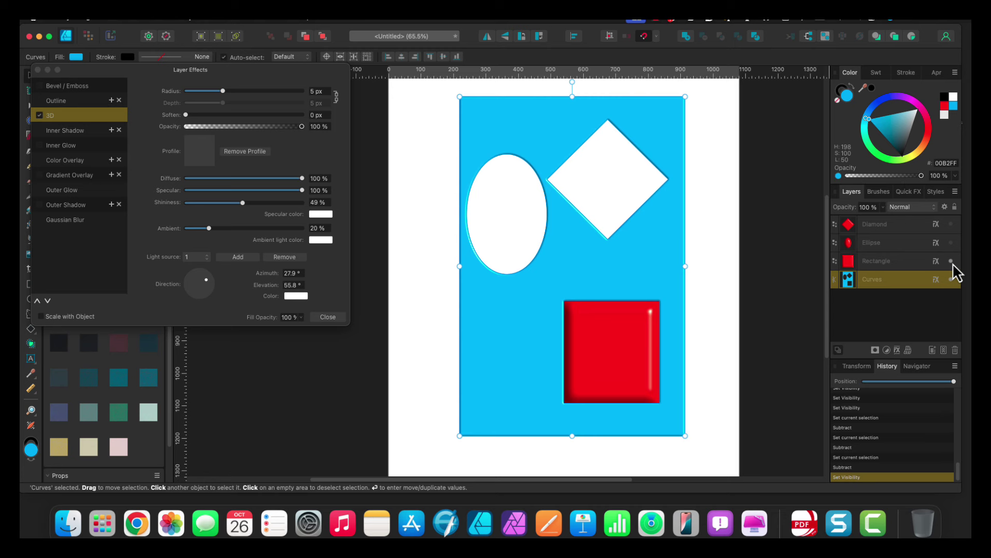
click(951, 242)
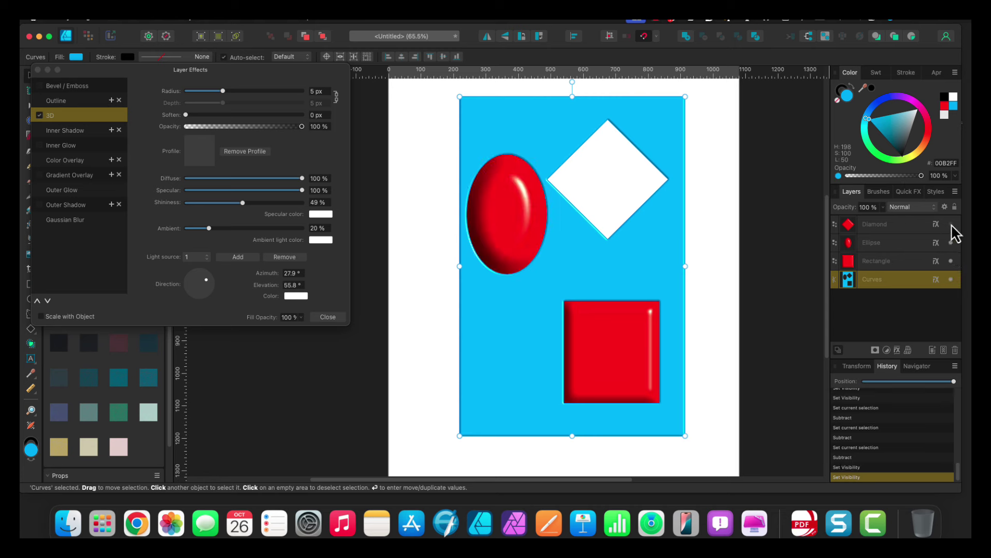
click(951, 224)
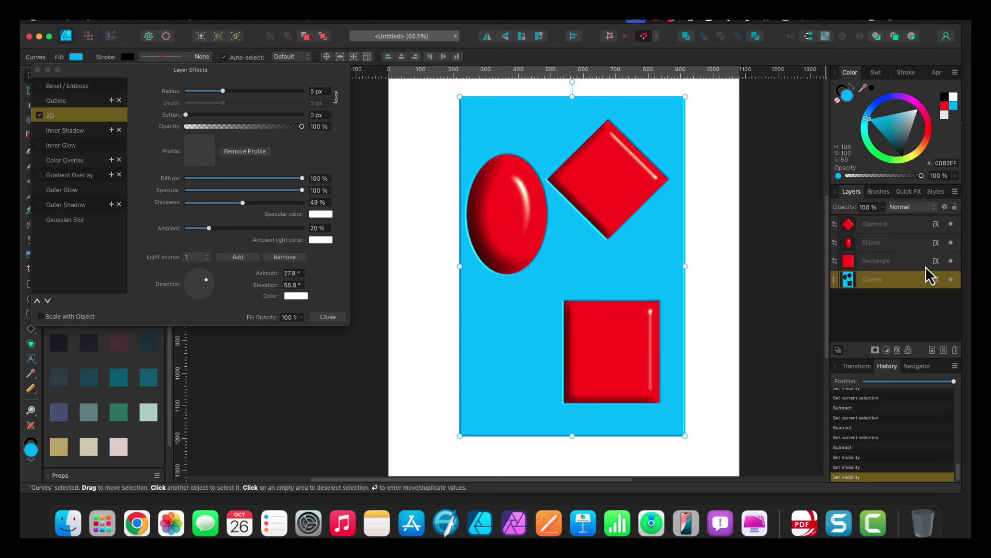
Step: Select the red square, ellipse and diamond with the panel, and set their shared 3D light to 54° azimuth, 57.6° elevation
shift+click(893, 264)
shift+click(887, 237)
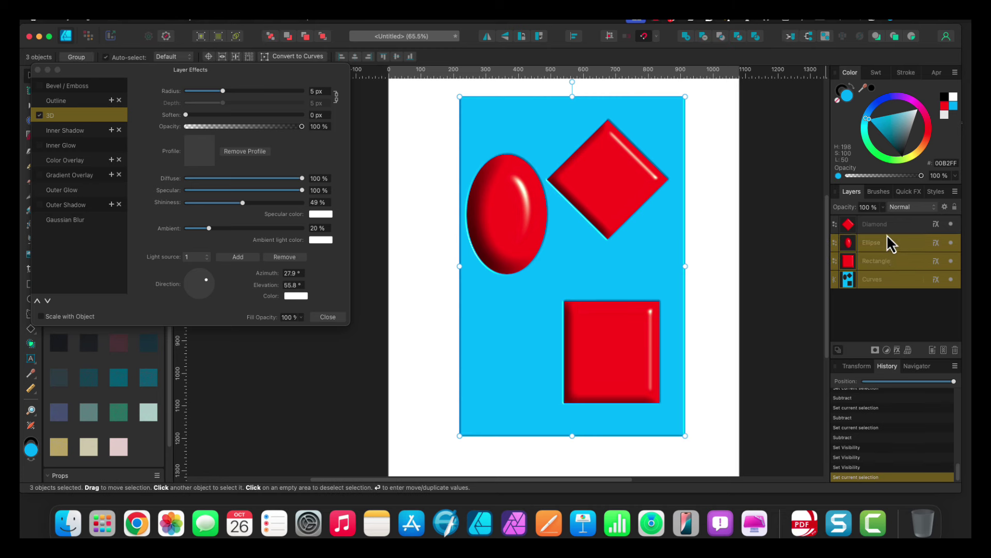
shift+click(886, 228)
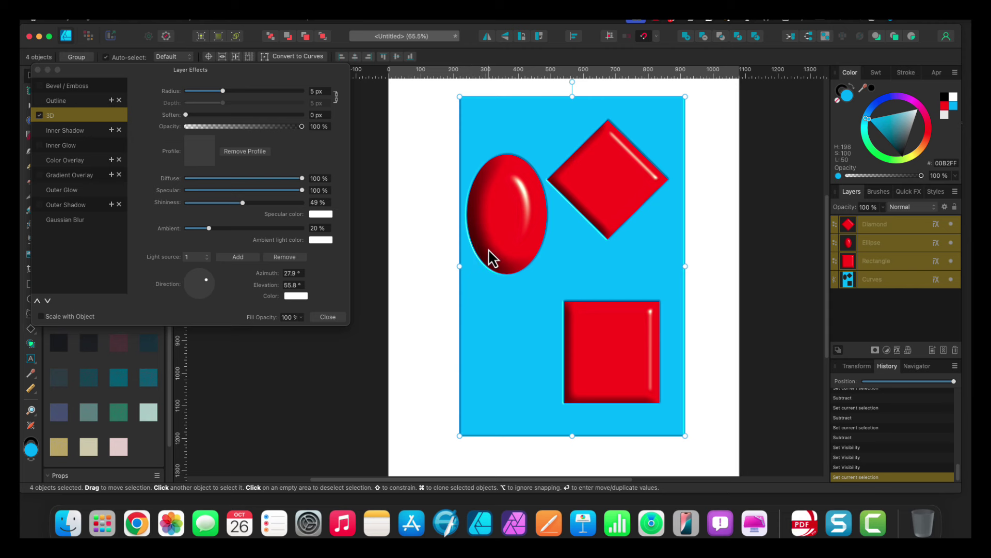
scroll(488, 251, up, 2)
scroll(488, 249, up, 5)
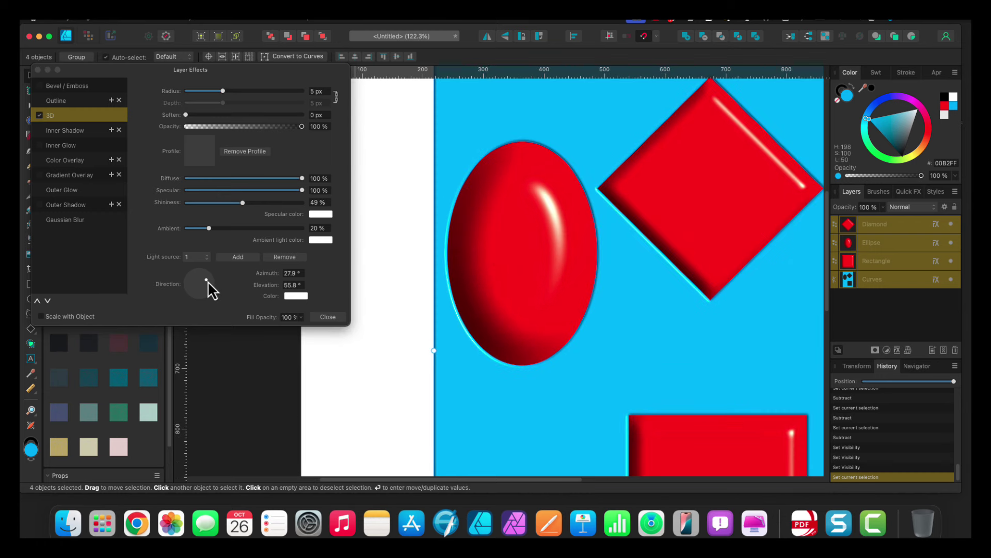
mouse_move(207, 280)
mouse_down()
mouse_move(190, 282)
mouse_move(196, 272)
mouse_move(203, 292)
mouse_move(212, 279)
mouse_move(206, 297)
mouse_move(185, 285)
mouse_move(204, 278)
mouse_up()
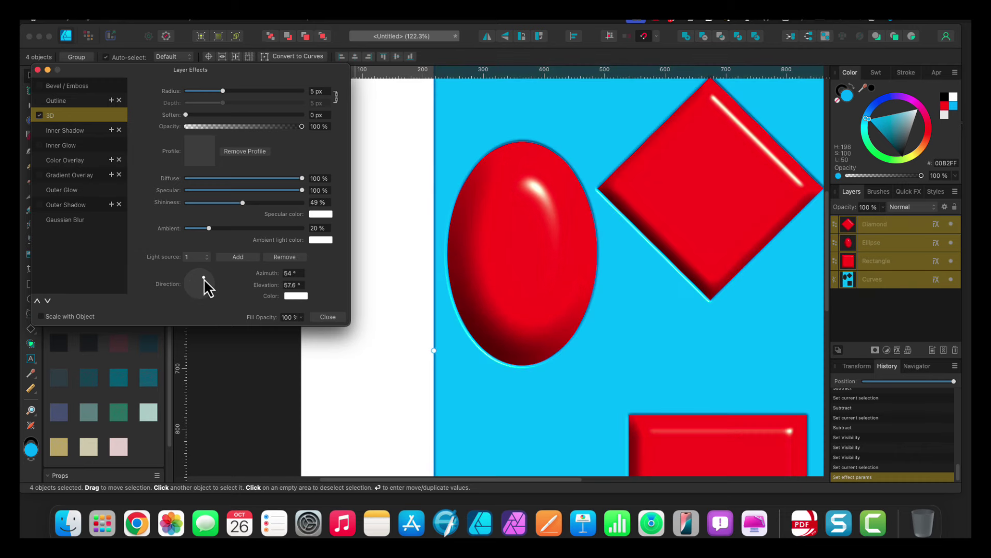